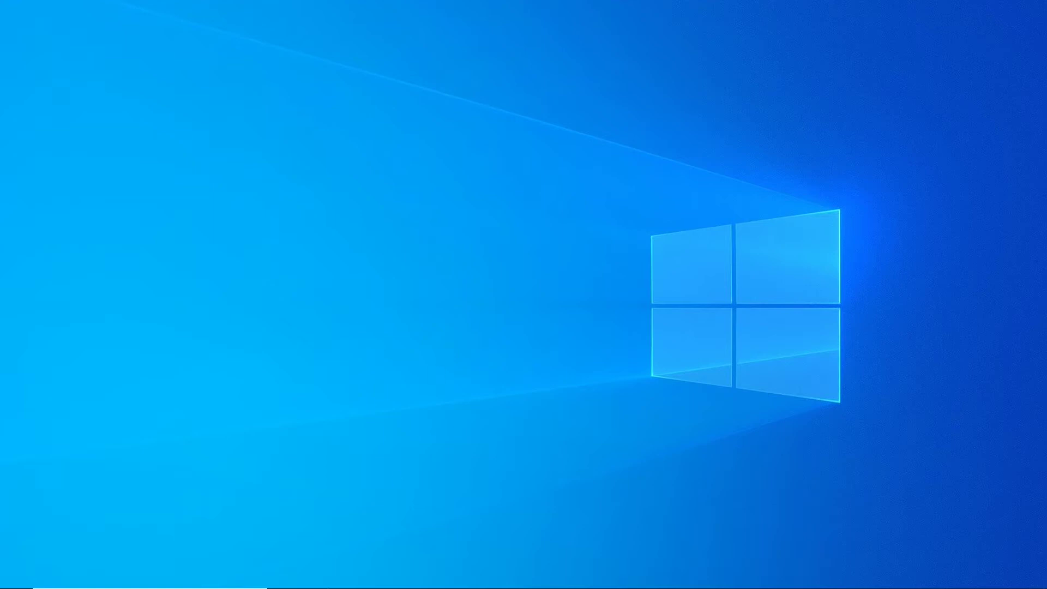
# Load the MiniTool Partition Wizard Free 12.5 page and highlight the version in its title.
pyautogui.click(385, 576)
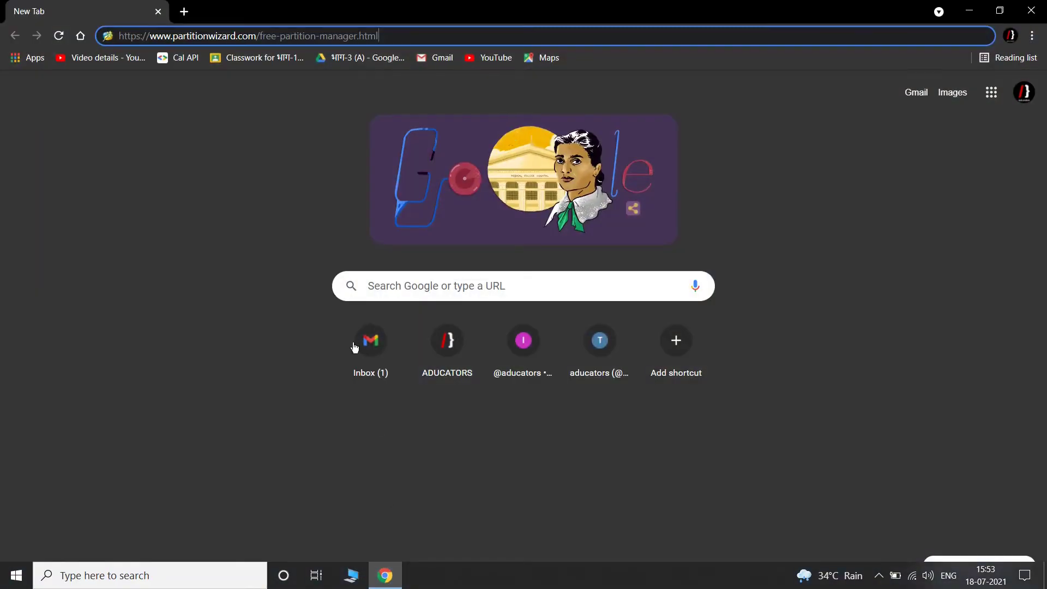
pyautogui.press('Return')
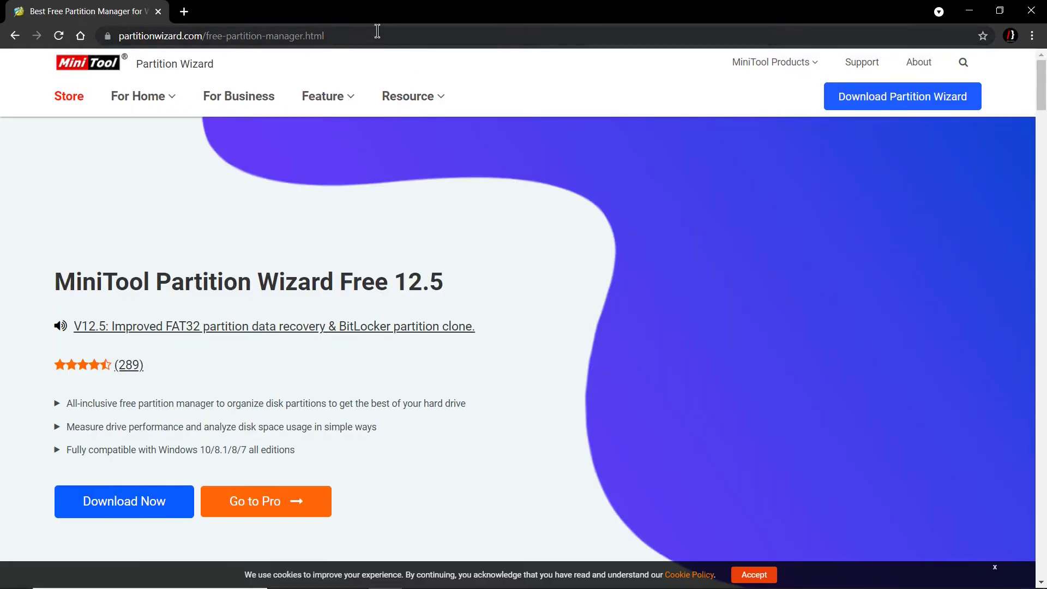
pyautogui.moveTo(413, 96)
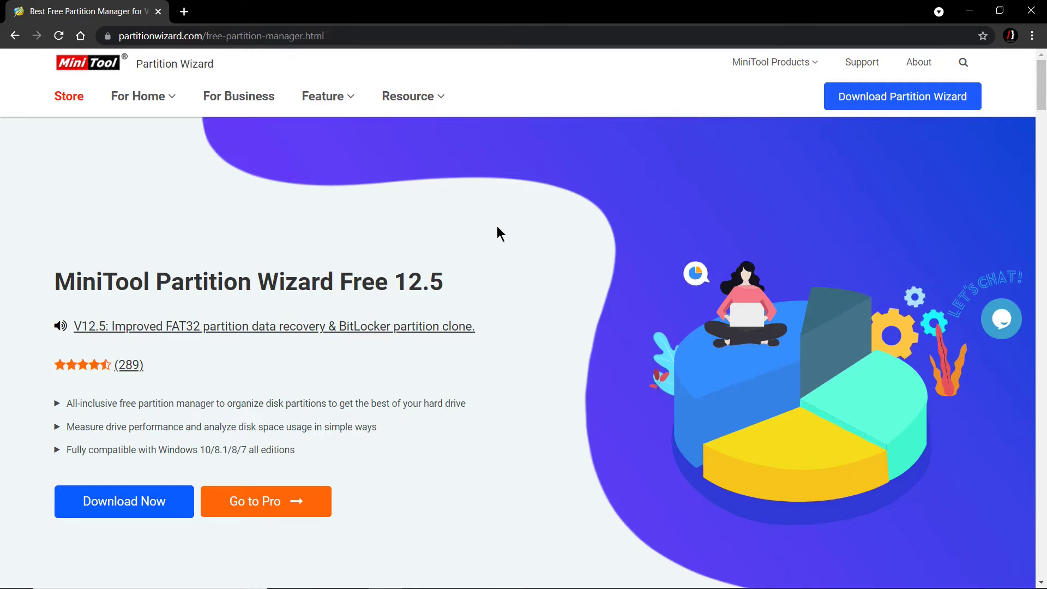
pyautogui.moveTo(27, 275); pyautogui.dragTo(461, 283)
pyautogui.click(461, 284)
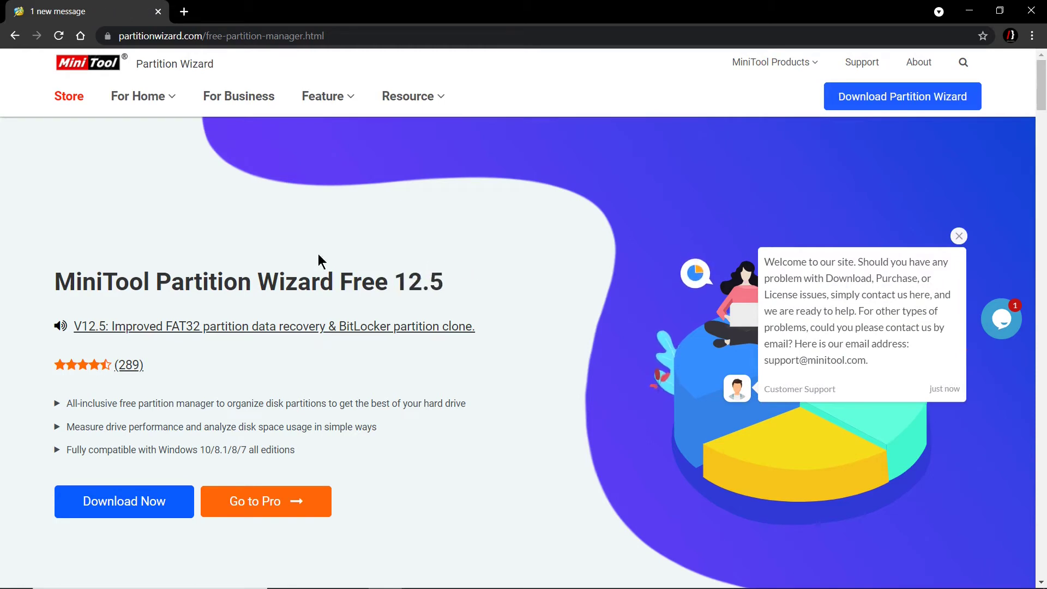
# Download pw1205-free-online.exe and scroll the thank-you page to the Compare Advanced Features table.
pyautogui.click(135, 506)
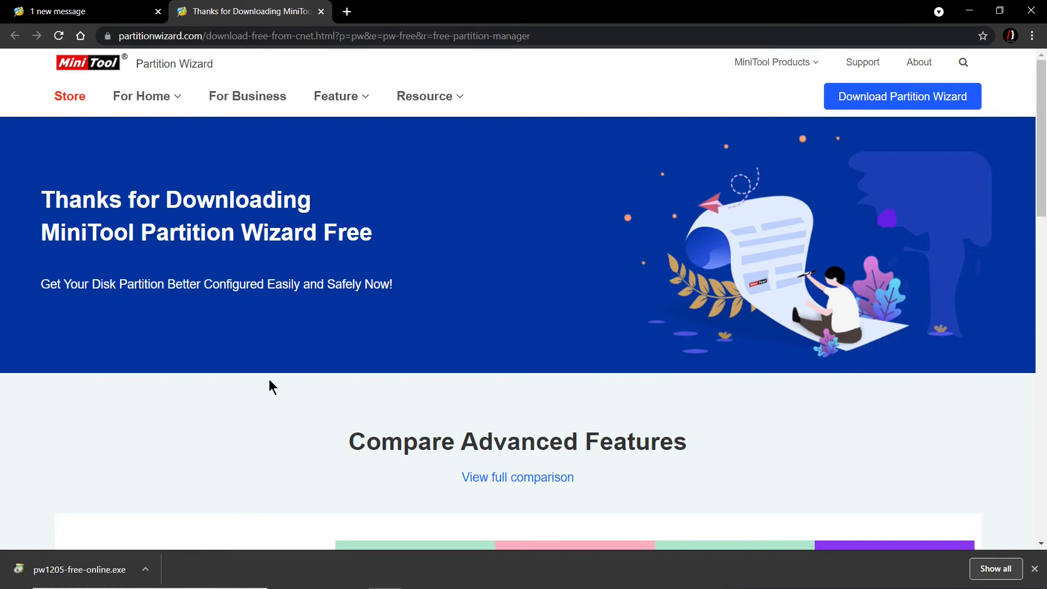
pyautogui.scroll(-7, 270, 378)
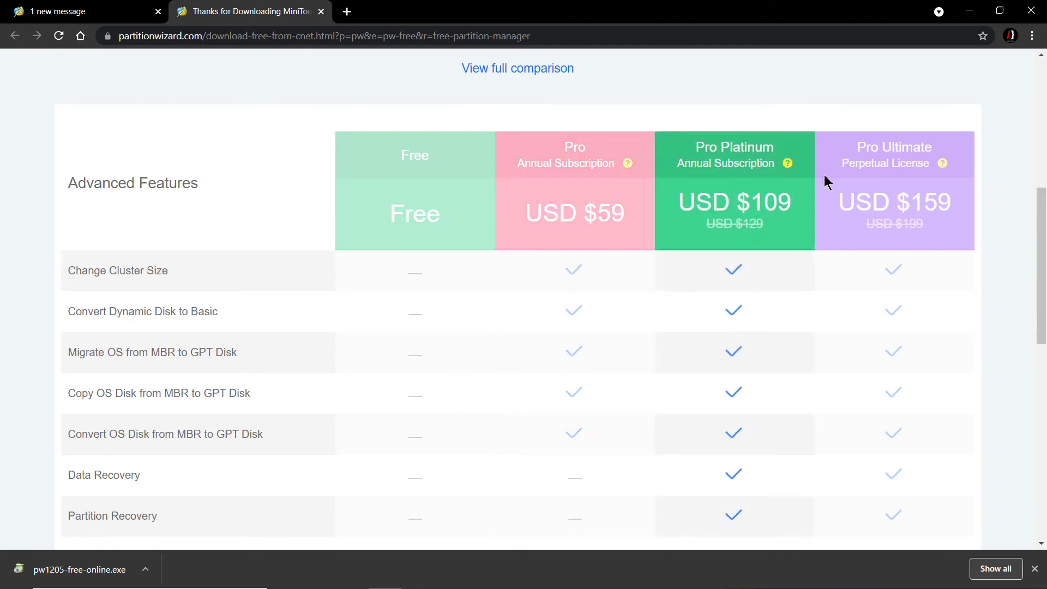
pyautogui.scroll(6, 496, 239)
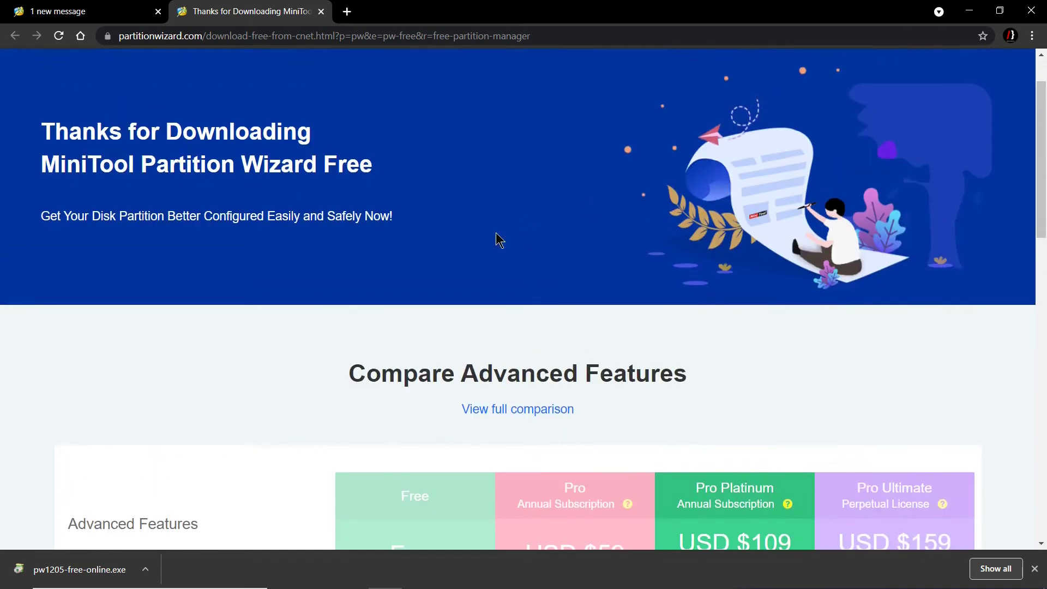
pyautogui.scroll(-4, 452, 306)
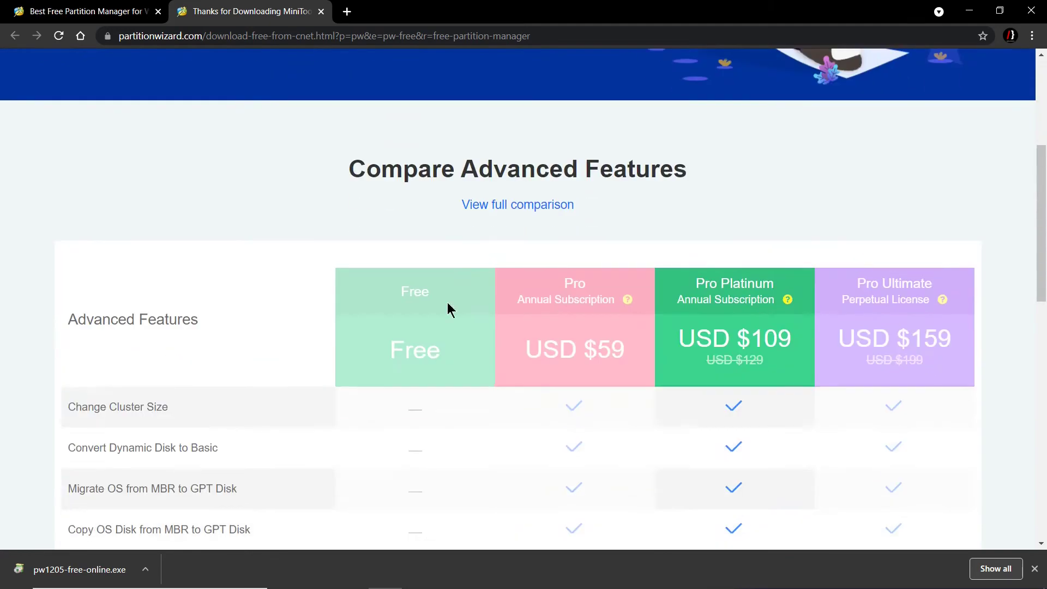
# Open the edition comparison page and highlight the Data Recovery feature row.
pyautogui.click(545, 204)
pyautogui.scroll(-10, 363, 167)
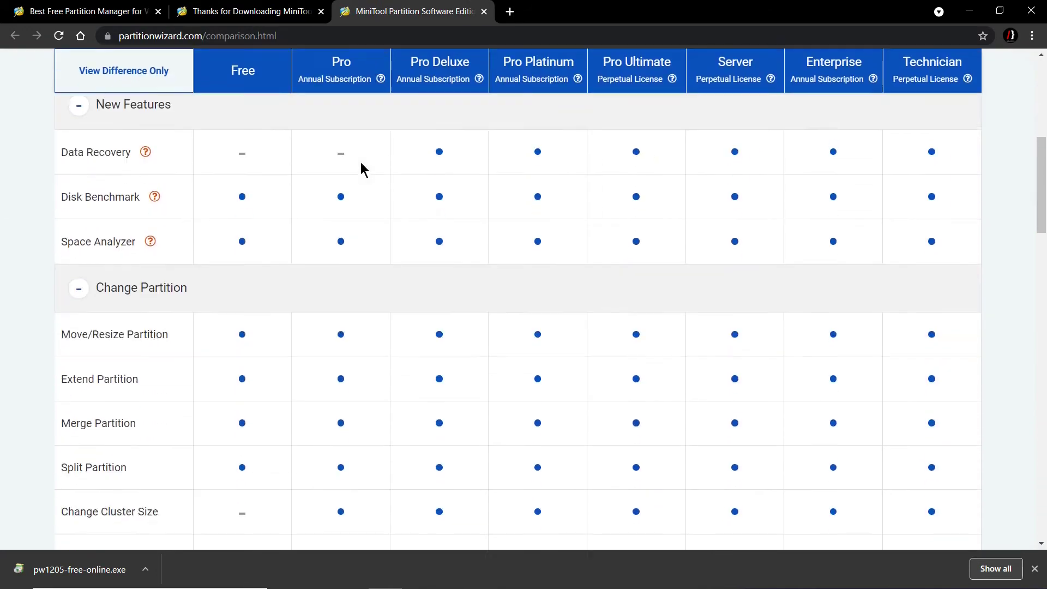
pyautogui.scroll(7, 363, 176)
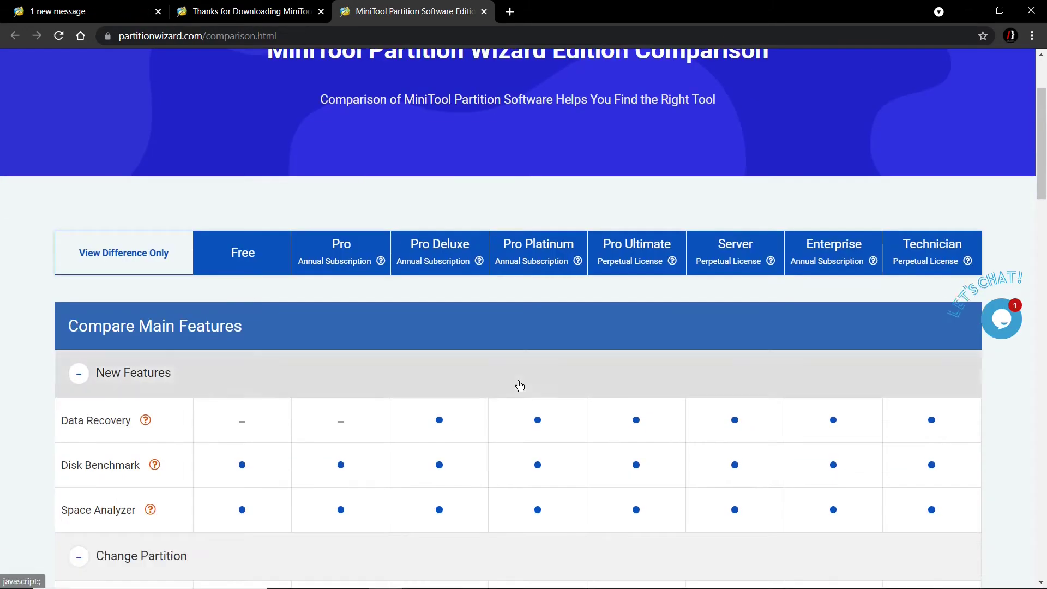
pyautogui.scroll(-2, 519, 387)
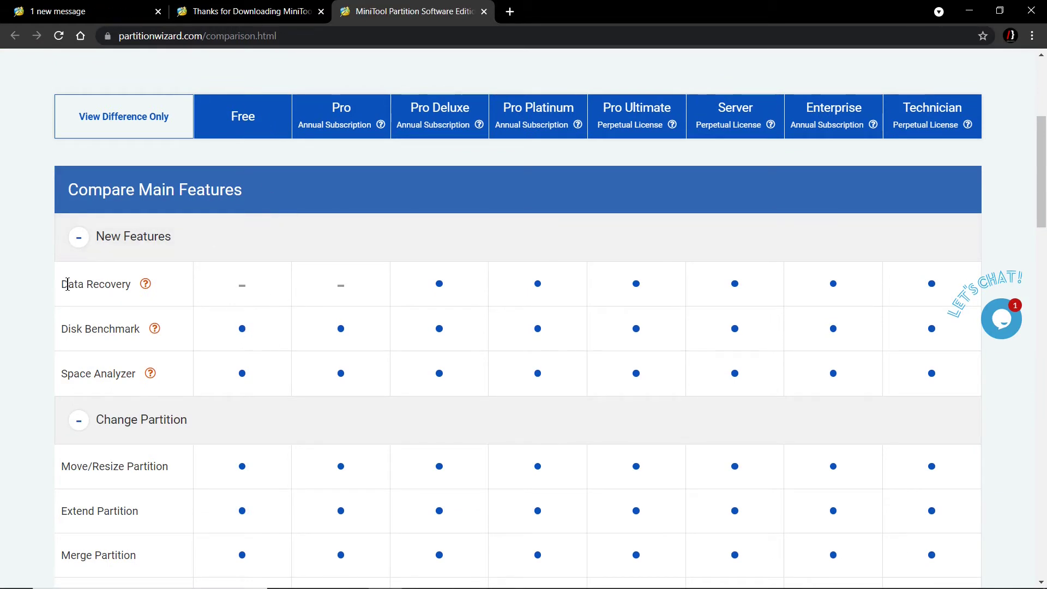
pyautogui.moveTo(63, 284); pyautogui.dragTo(134, 285)
pyautogui.click(129, 282)
# Scroll further through the table, highlighting the Disk Benchmark and Extend Partition rows.
pyautogui.moveTo(61, 329); pyautogui.dragTo(134, 334)
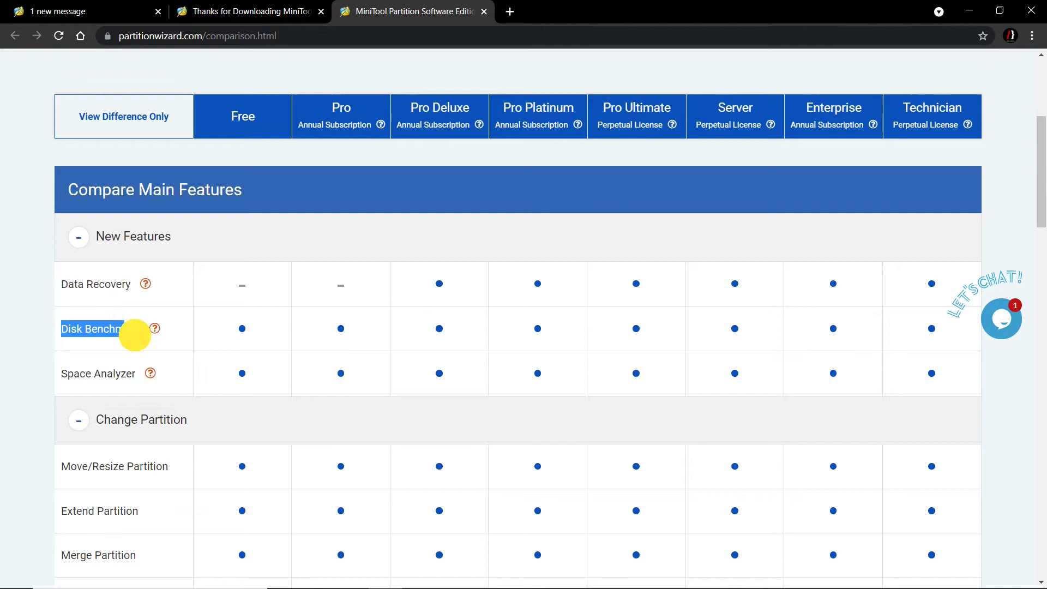
pyautogui.click(136, 344)
pyautogui.scroll(-1, 135, 374)
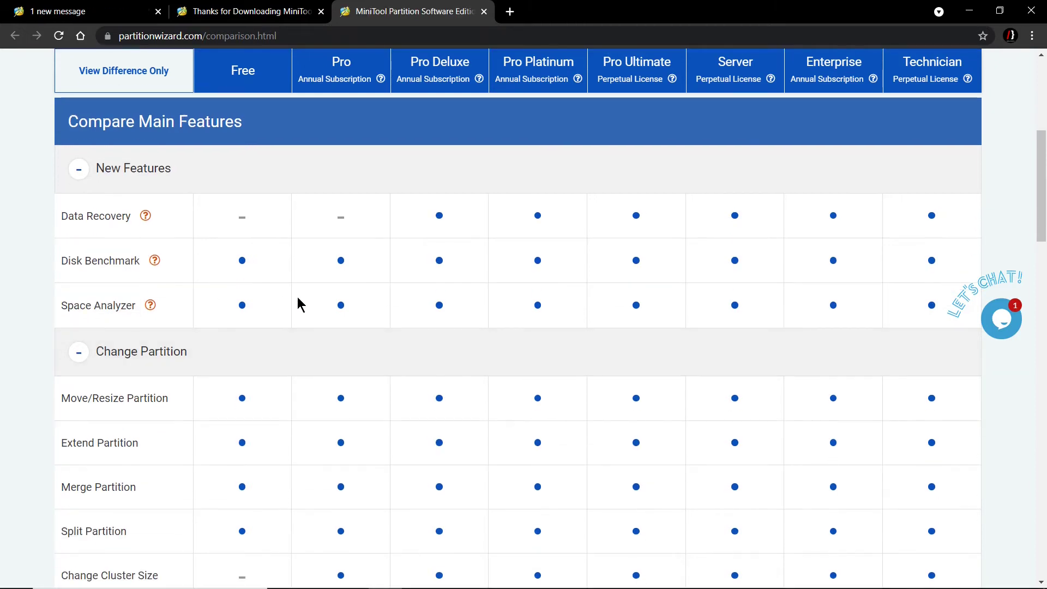
pyautogui.scroll(-2, 299, 305)
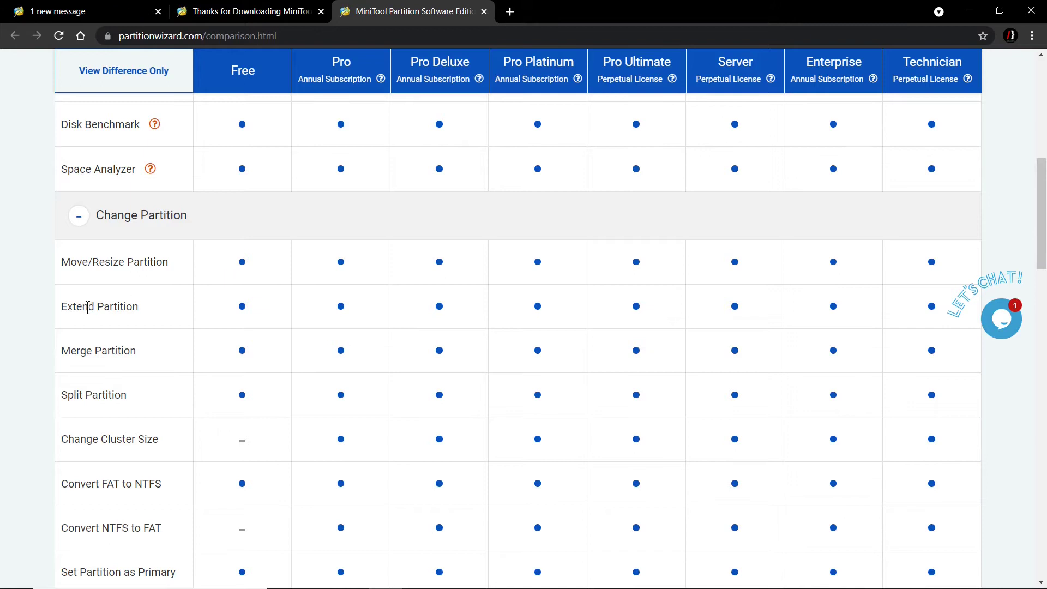
pyautogui.moveTo(87, 308); pyautogui.dragTo(149, 306)
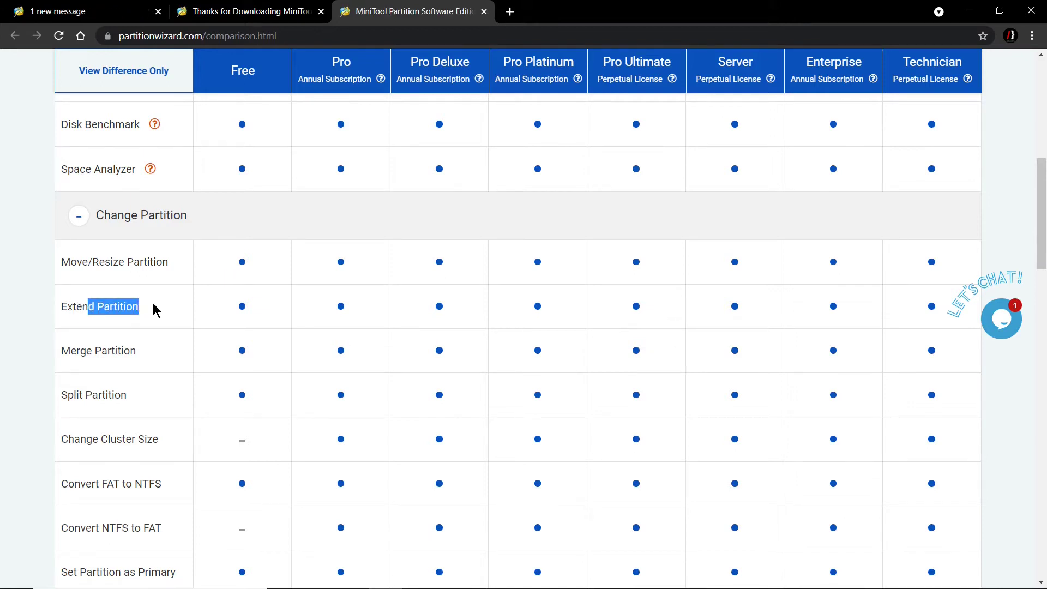
pyautogui.click(112, 350)
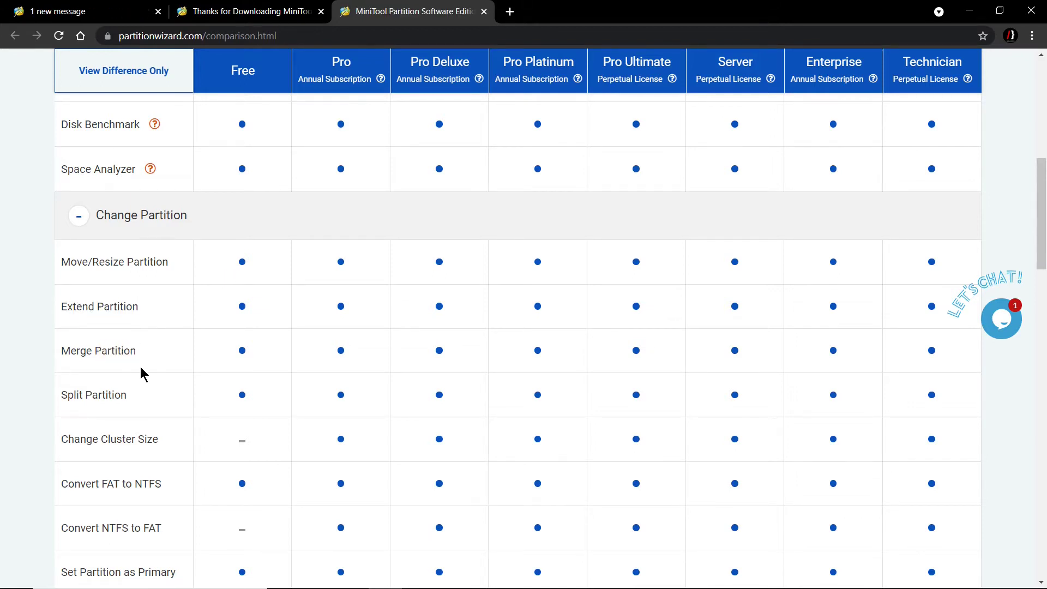
pyautogui.scroll(-3, 143, 377)
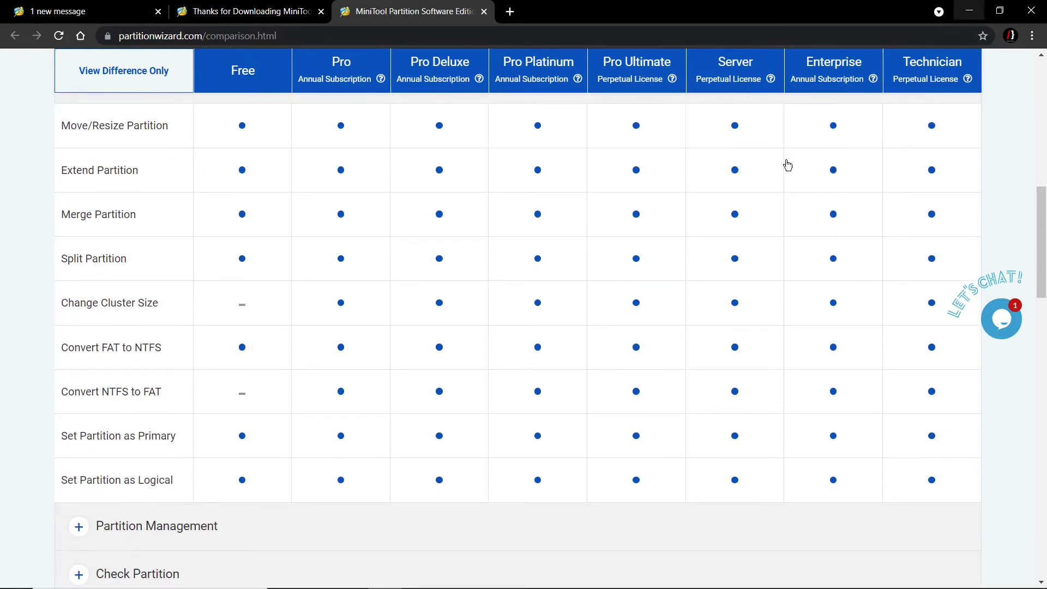
# From This PC, open Downloads and run pw1205-free-online as administrator.
pyautogui.click(294, 577)
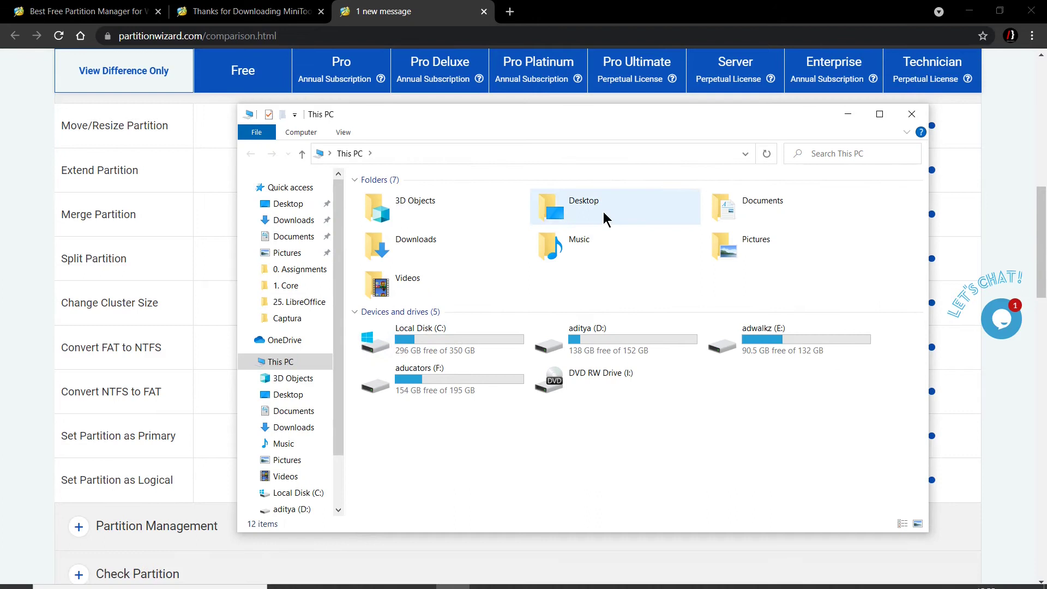
pyautogui.doubleClick(458, 250)
pyautogui.click(390, 215)
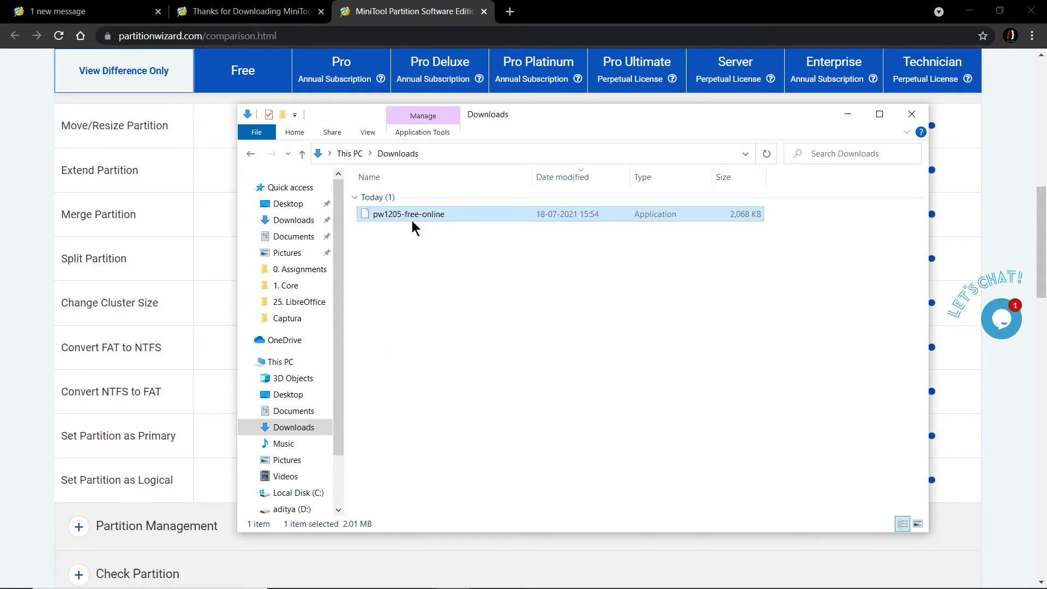
pyautogui.doubleClick(443, 215)
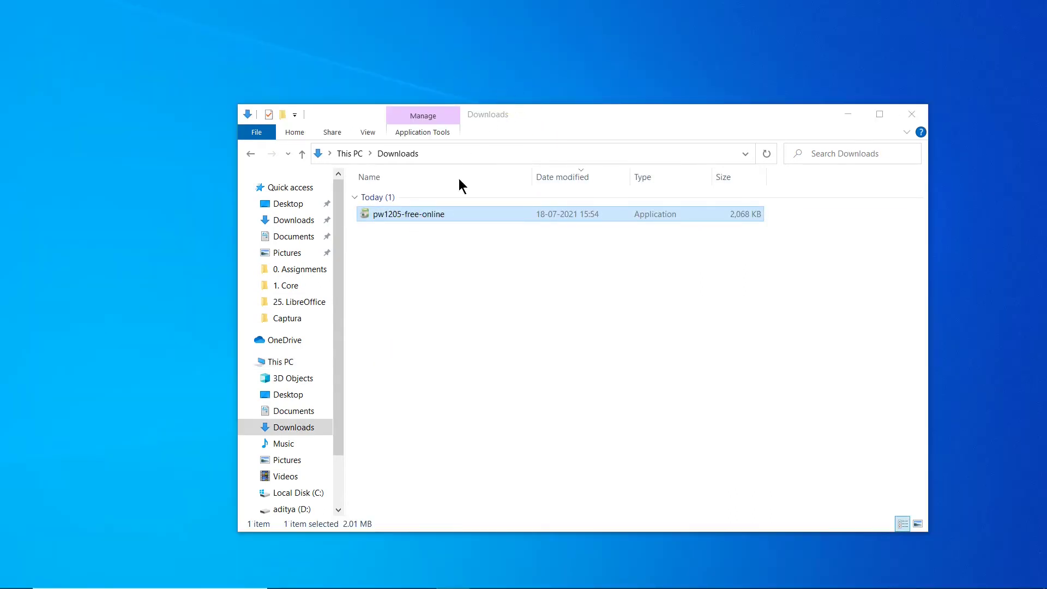
pyautogui.doubleClick(413, 214)
pyautogui.rightClick(413, 214)
pyautogui.click(437, 238)
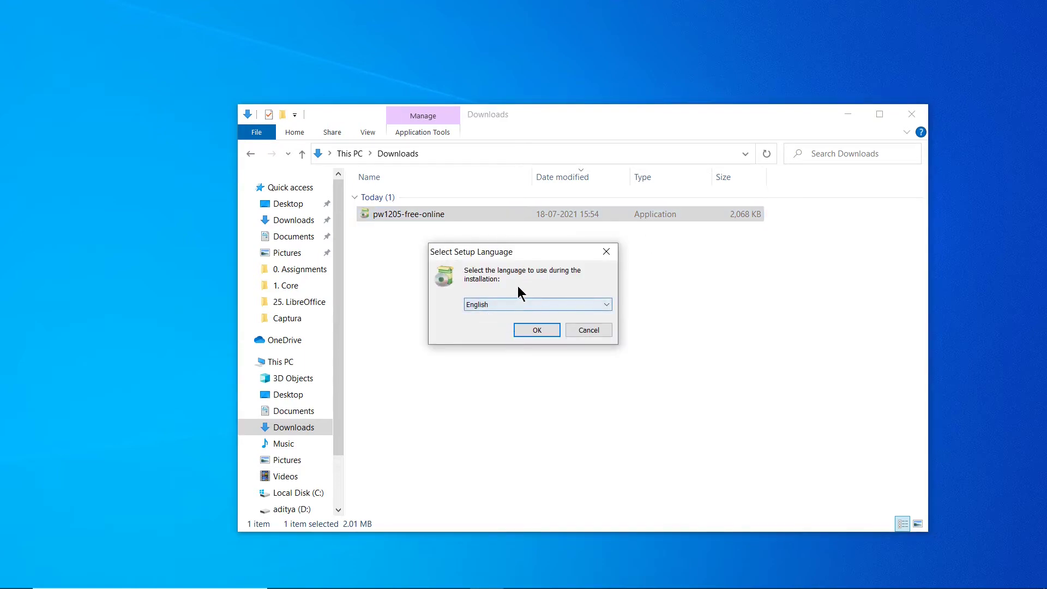
# Install in English with the default components and the default Program Files folder.
pyautogui.click(537, 331)
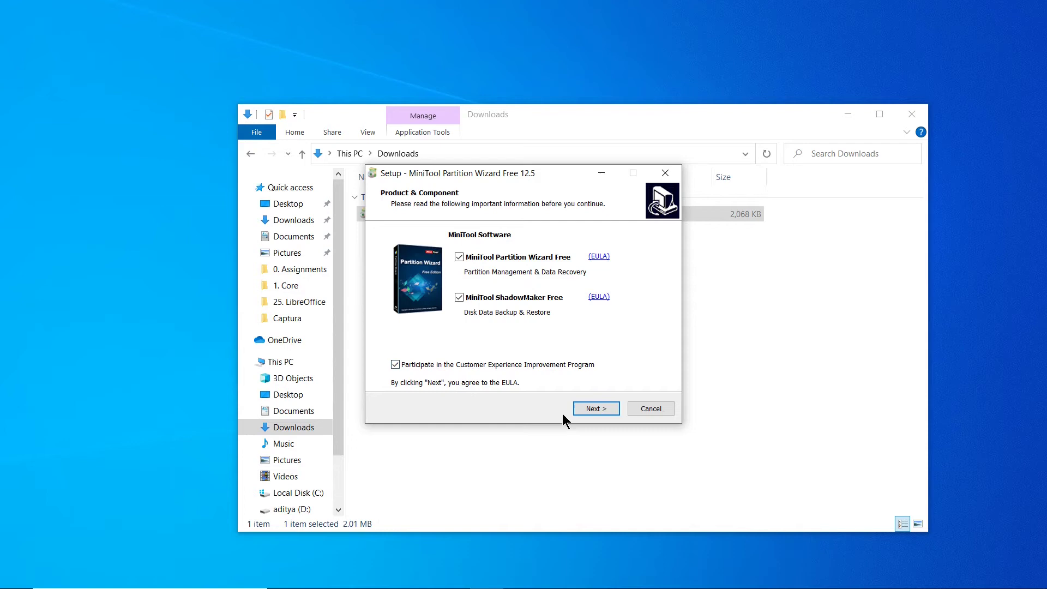
pyautogui.click(595, 413)
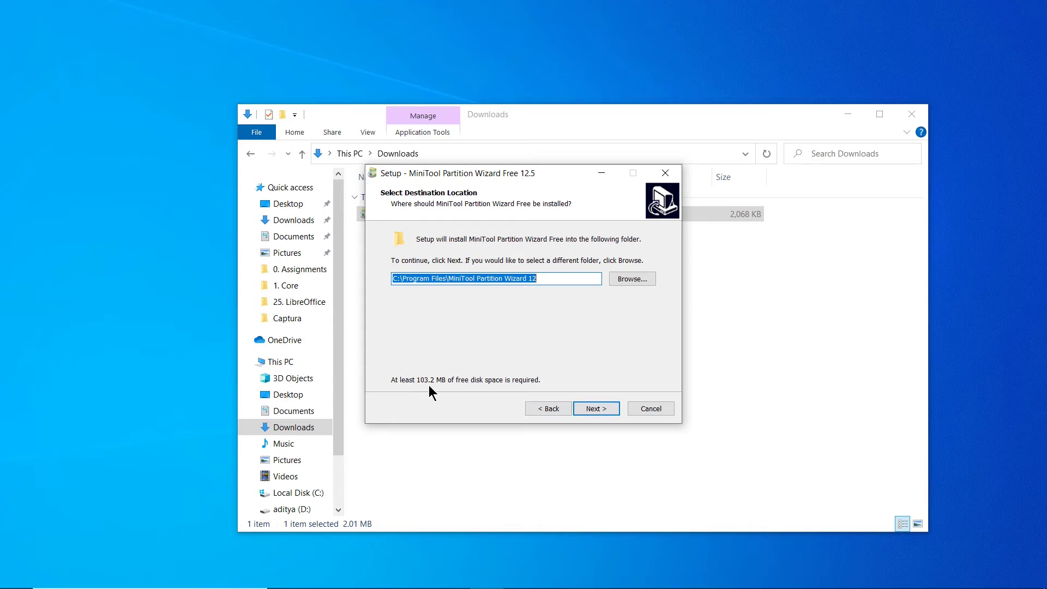
pyautogui.click(595, 419)
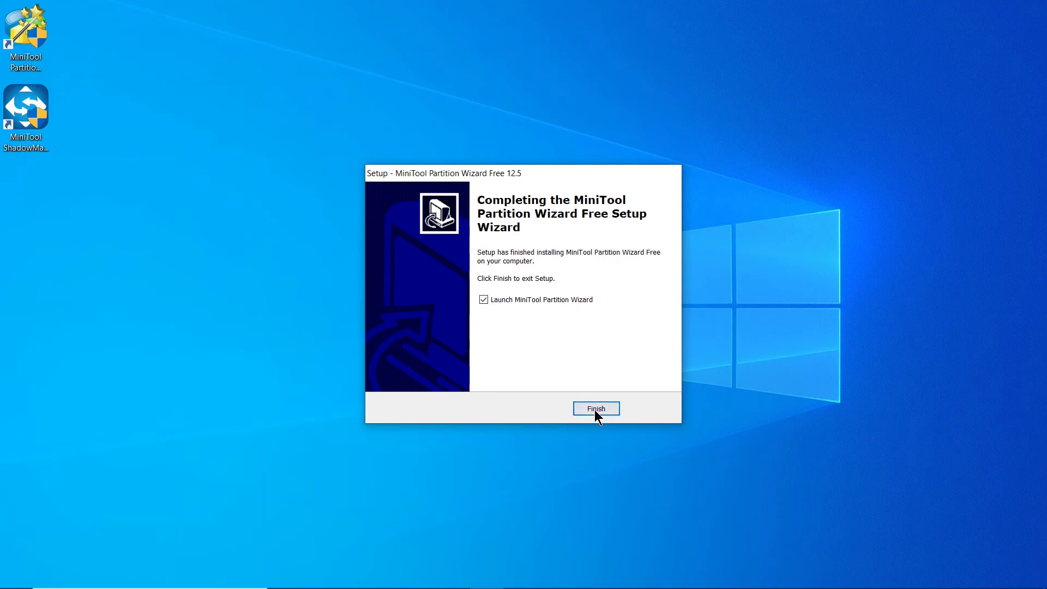
# Finish setup with Launch MiniTool Partition Wizard left checked.
pyautogui.press('Return')
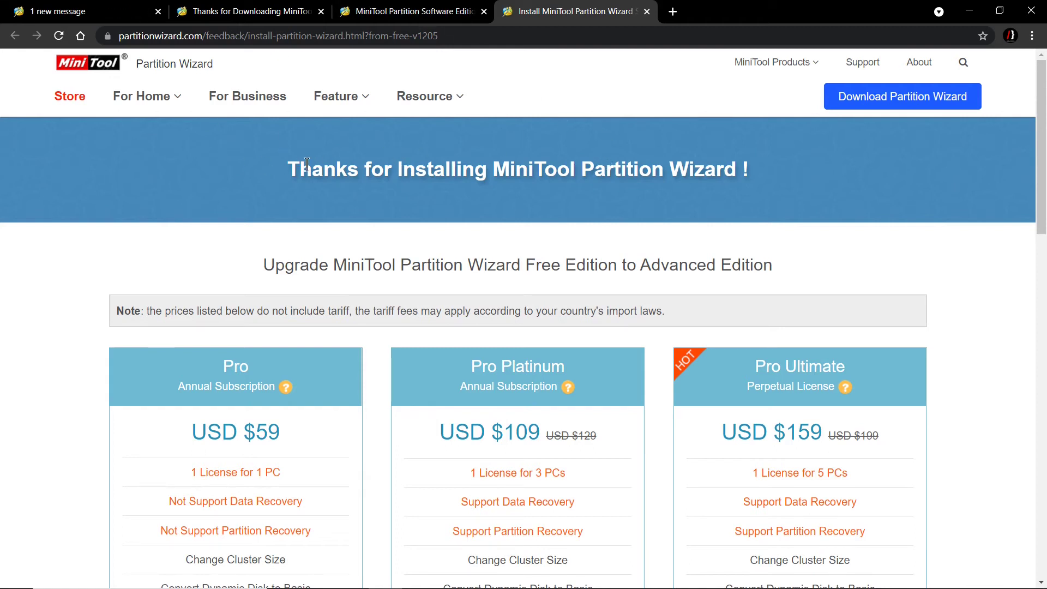
# Select and deselect the Thanks for Installing heading, then minimize the browser.
pyautogui.moveTo(257, 175); pyautogui.dragTo(486, 173)
pyautogui.click(671, 178)
pyautogui.click(970, 11)
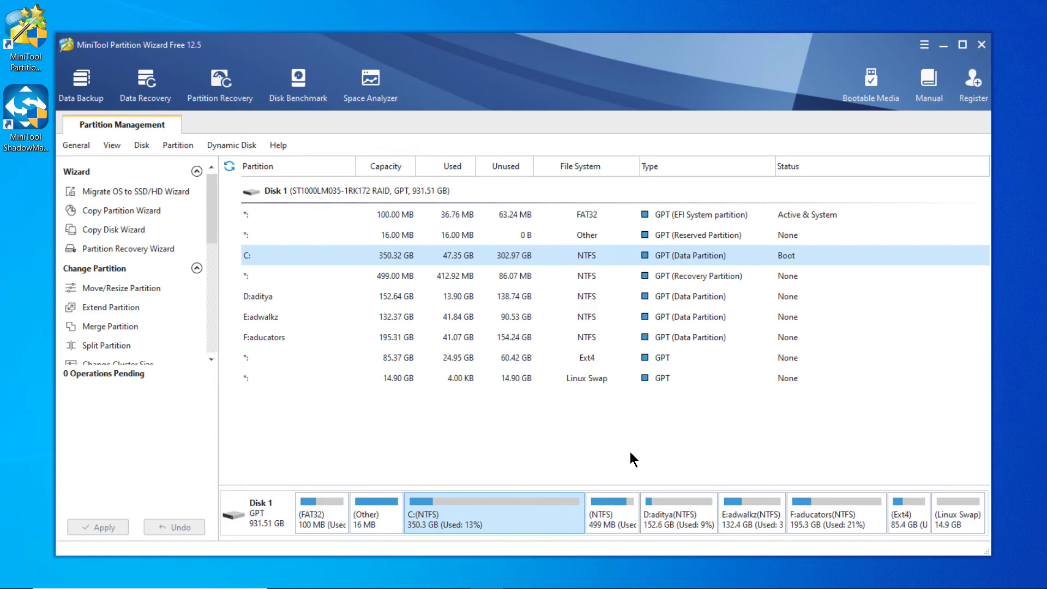
# Scroll the Partition Management action panel to browse Disk 1's available actions.
pyautogui.scroll(-4, 131, 213)
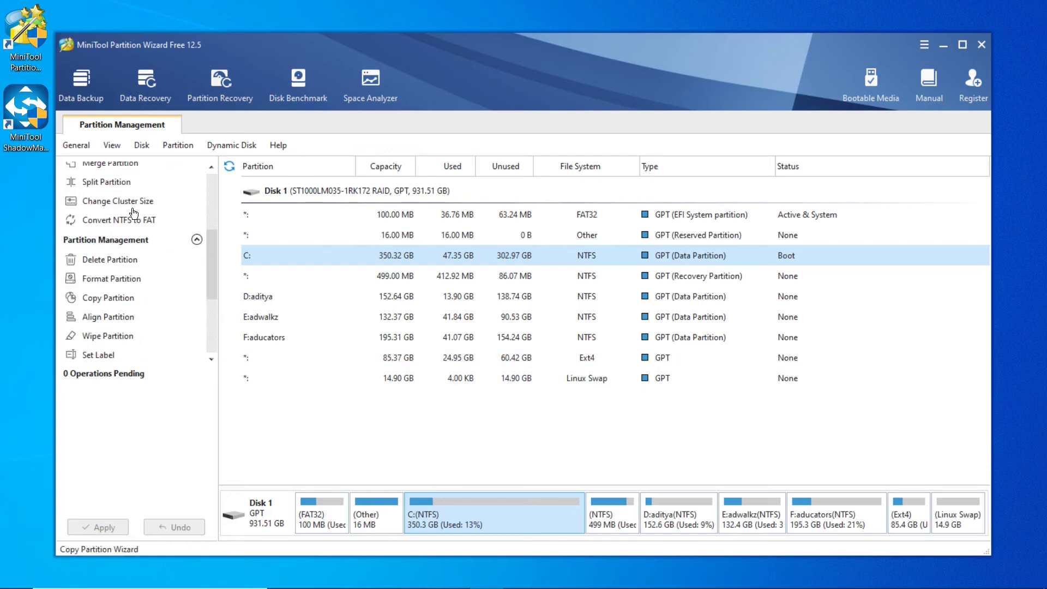
pyautogui.scroll(4, 134, 213)
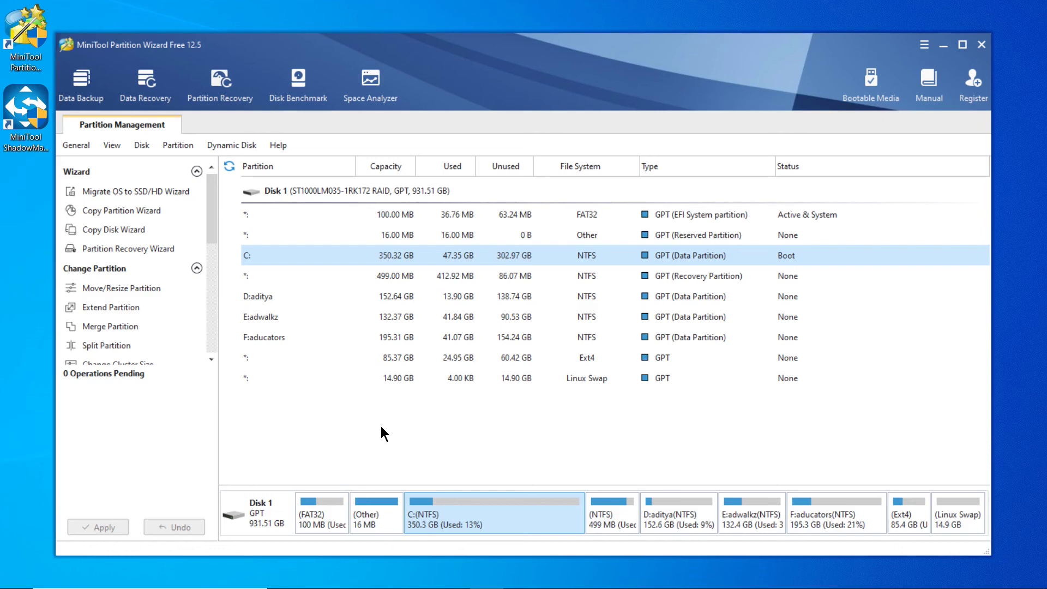
pyautogui.scroll(-2, 161, 311)
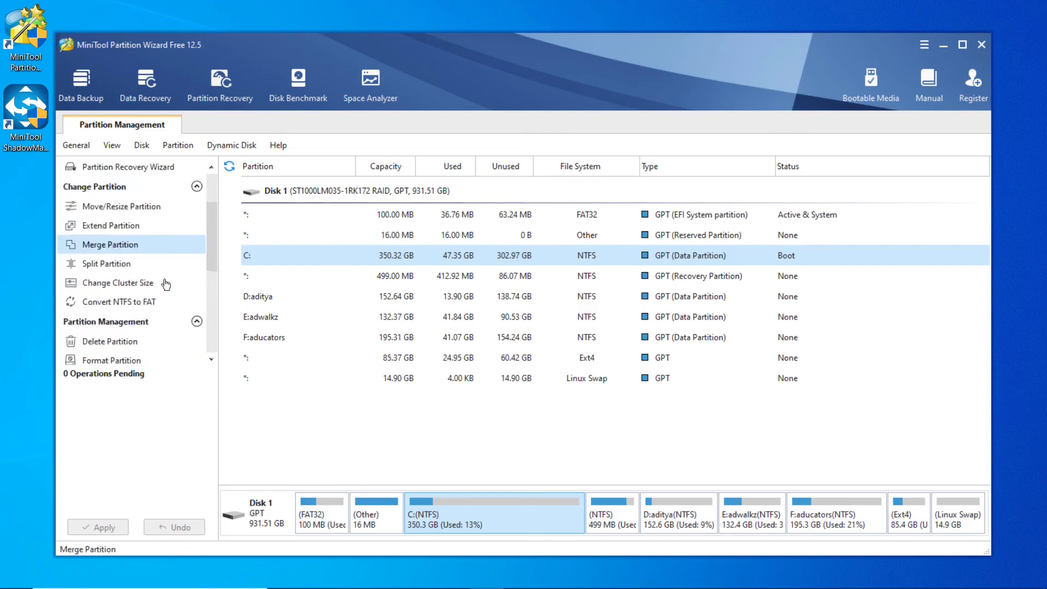
pyautogui.scroll(2, 163, 281)
pyautogui.scroll(-1, 167, 286)
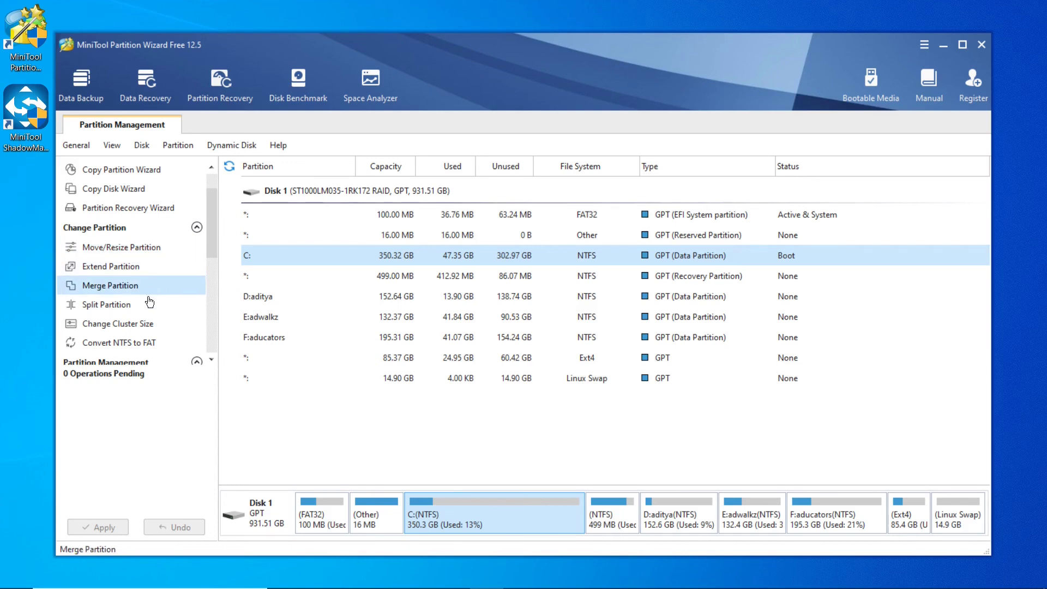
pyautogui.scroll(-3, 147, 330)
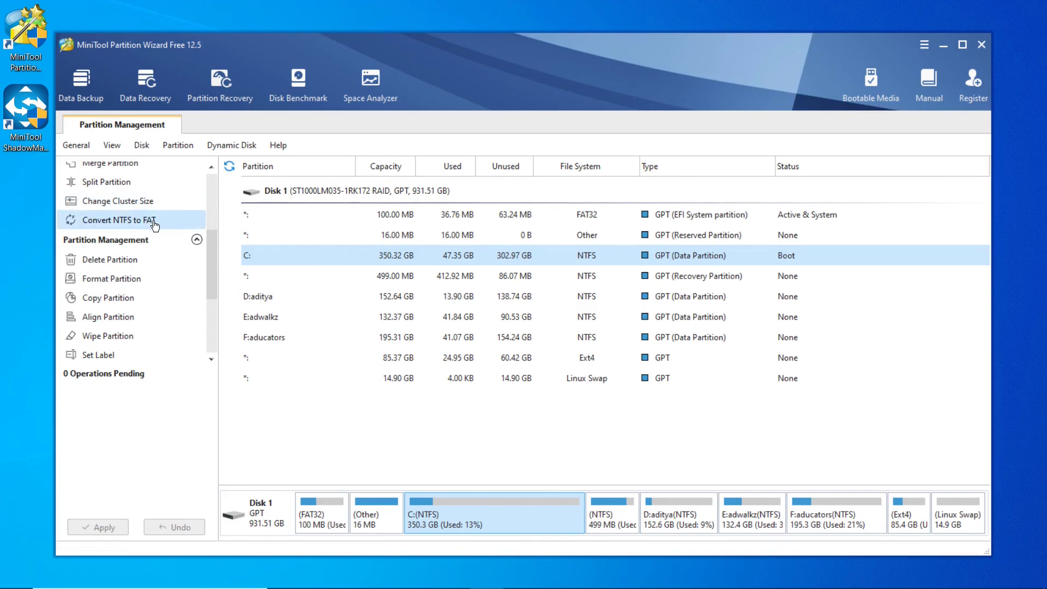
pyautogui.scroll(4, 154, 225)
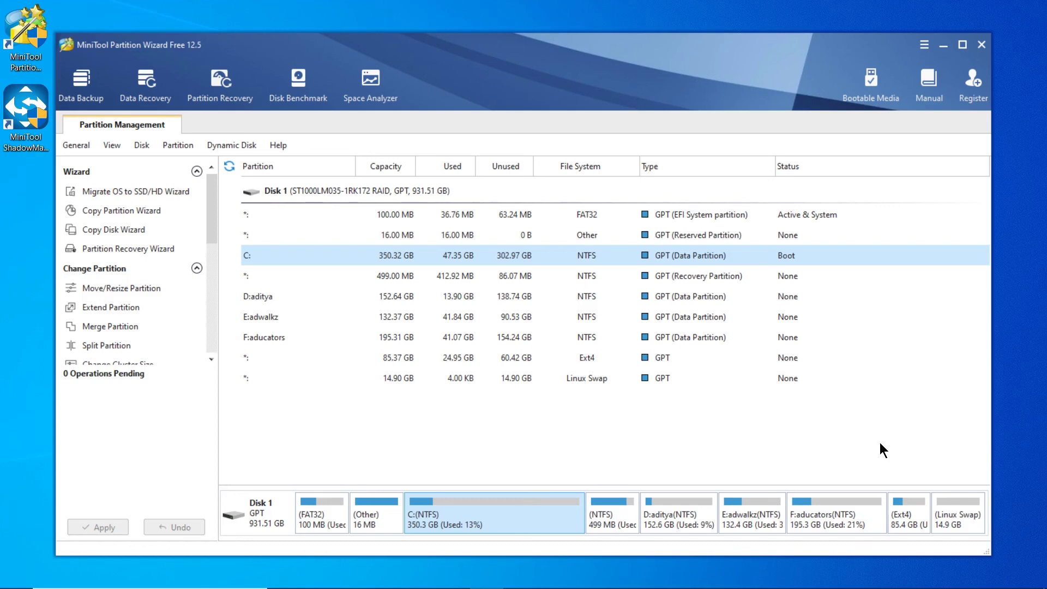
pyautogui.scroll(-4, 129, 329)
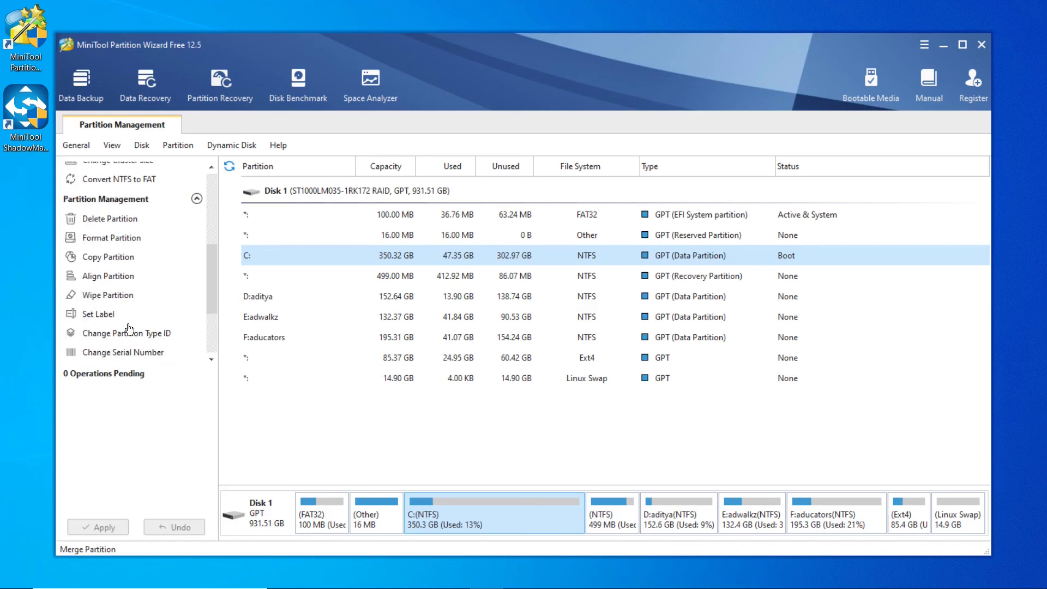